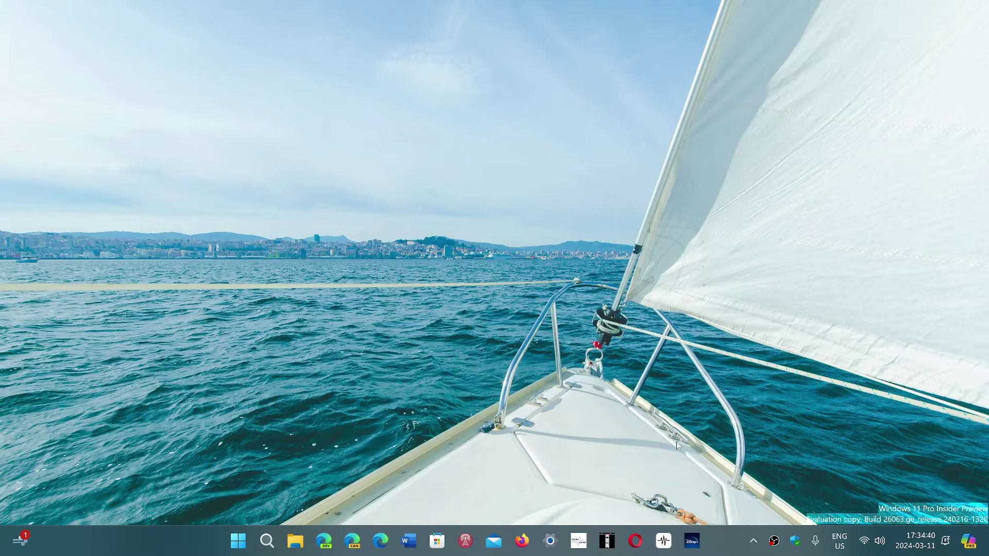
- Launch Task Manager from the Start button's quick-link menu
right_click(238, 541)
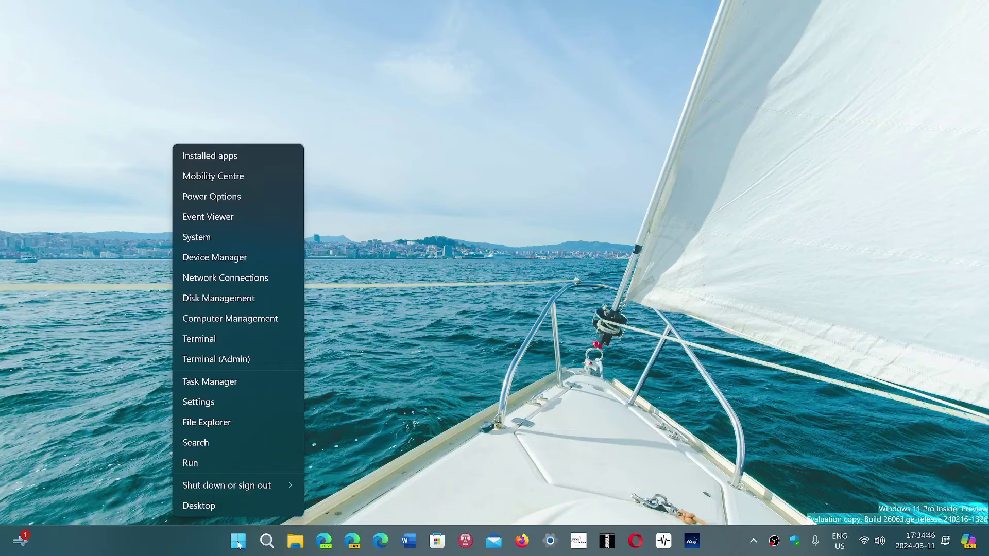
left_click(246, 384)
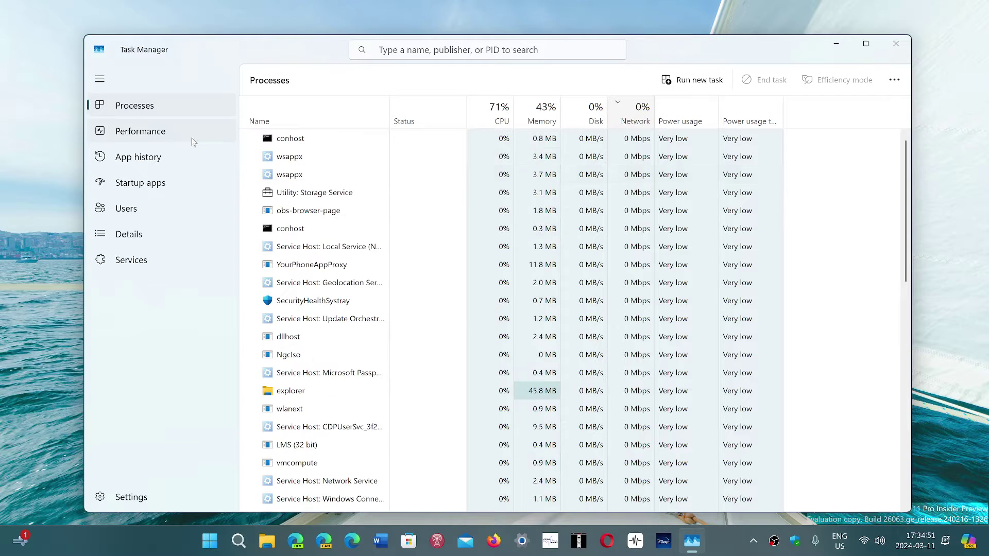
- Review the CPU and Memory details on the Performance page, then close Task Manager
left_click(169, 137)
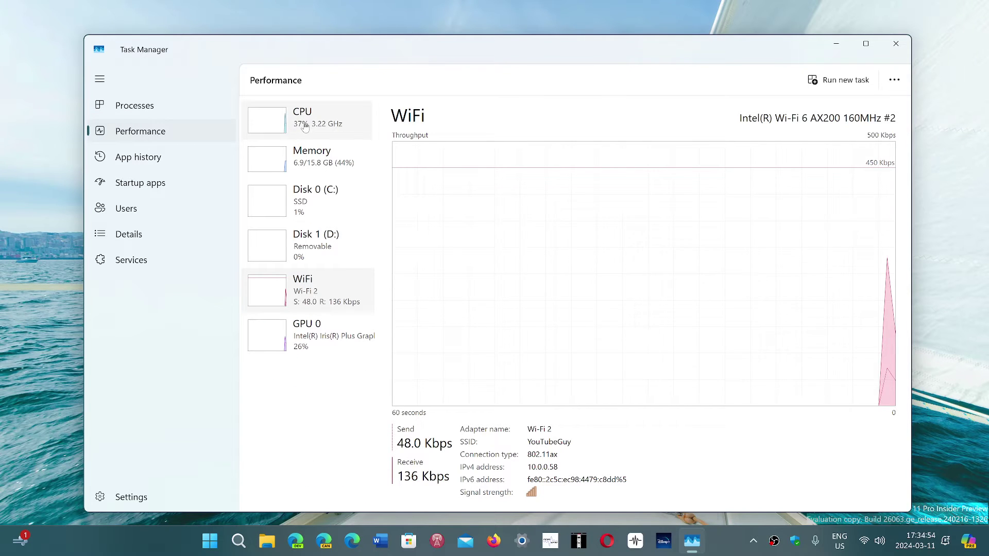
left_click(255, 135)
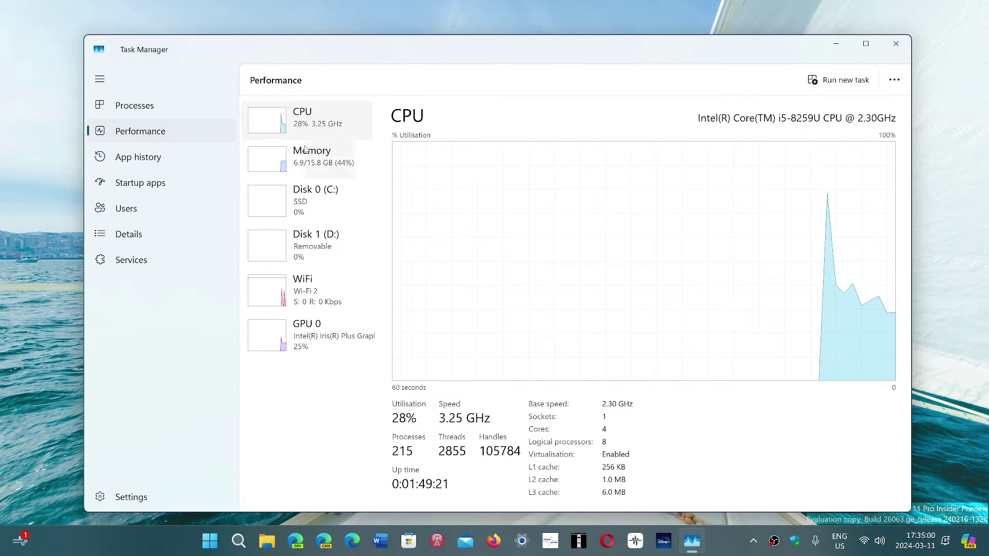
left_click(303, 163)
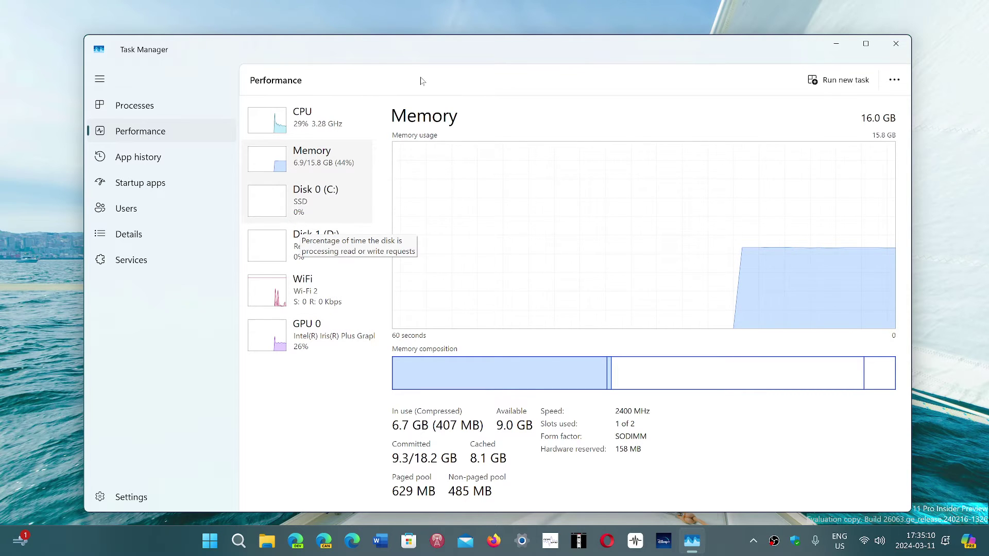
left_click(905, 45)
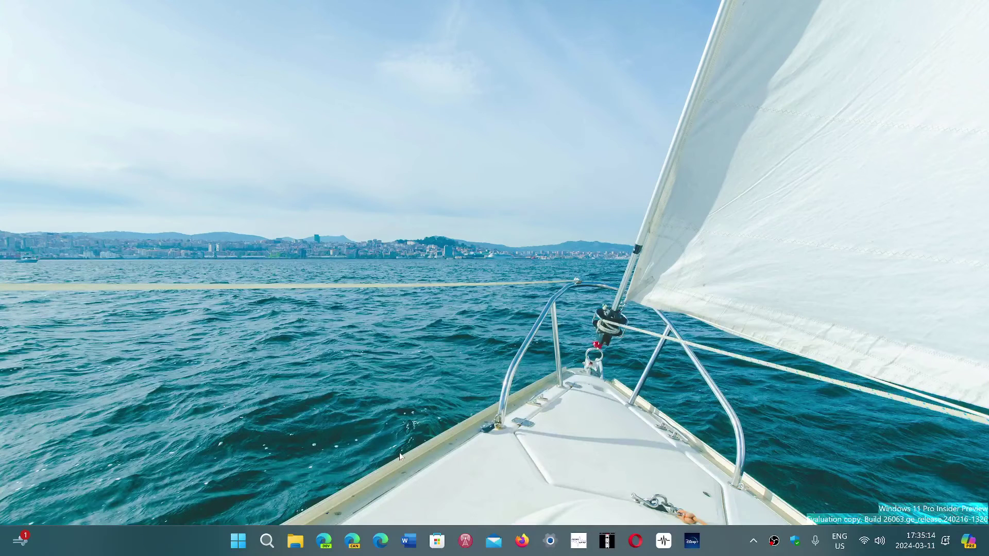
- Open Settings' System category and scroll down to the About entry
left_click(237, 541)
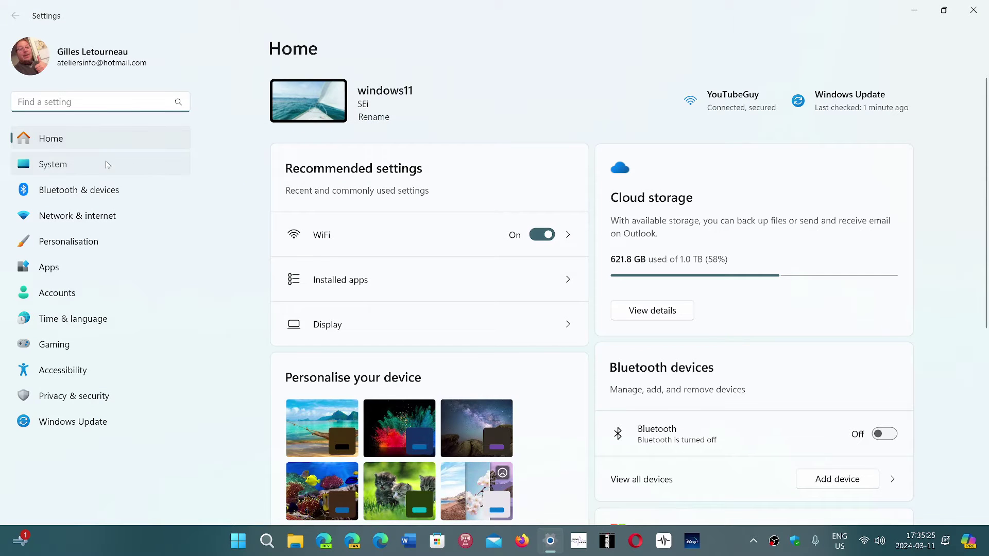
left_click(107, 165)
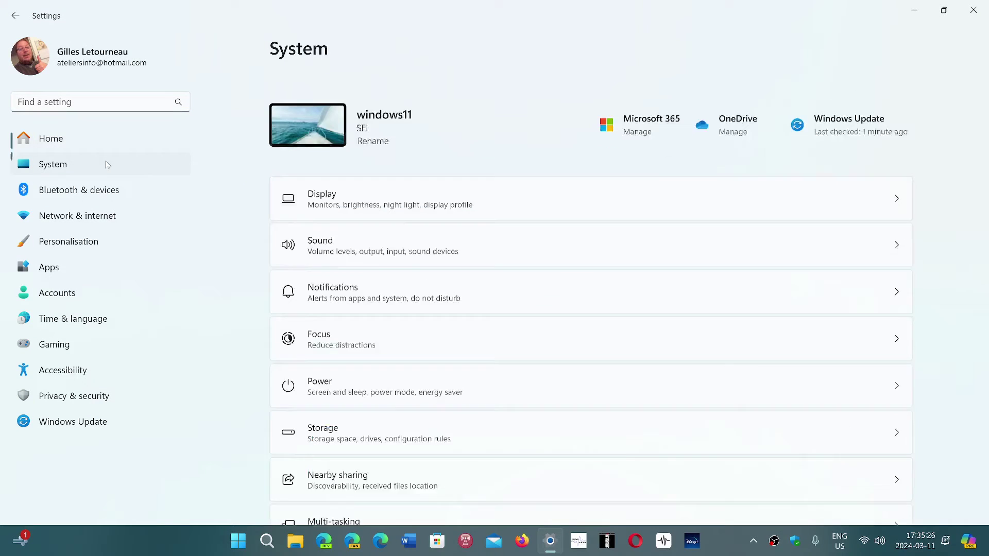
scroll(470, 256, "down", 10)
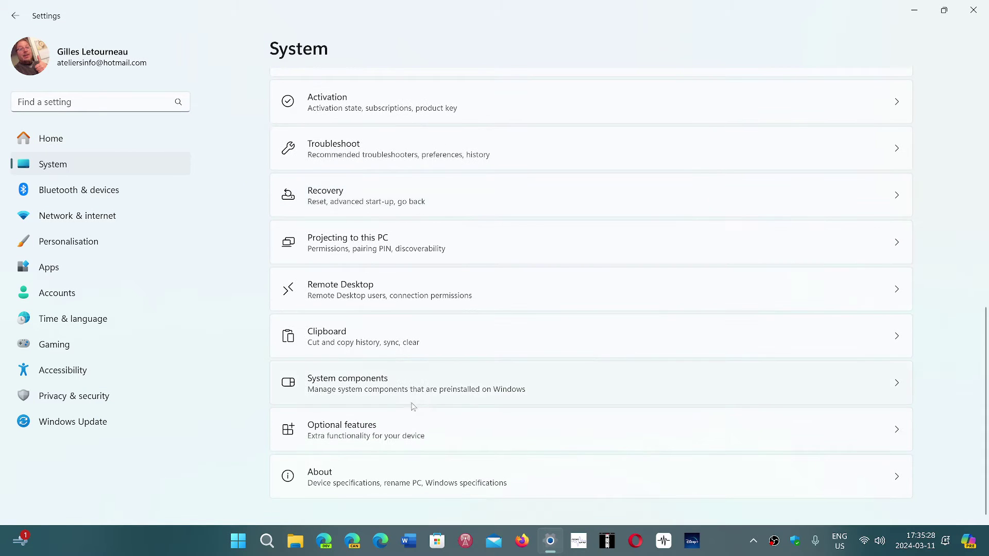
- Read the About page's Device and Windows specifications, then close Settings
left_click(420, 482)
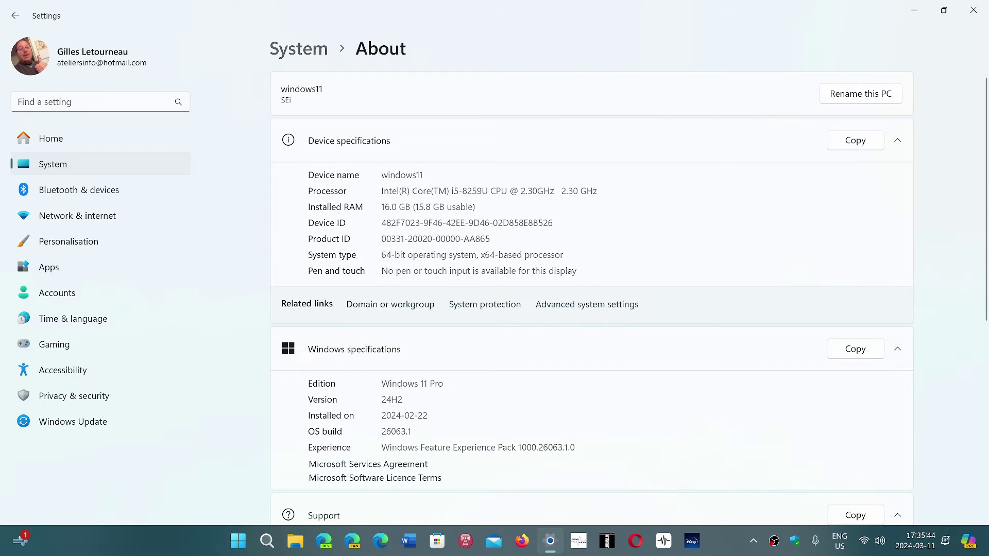
scroll(582, 412, "down", 6)
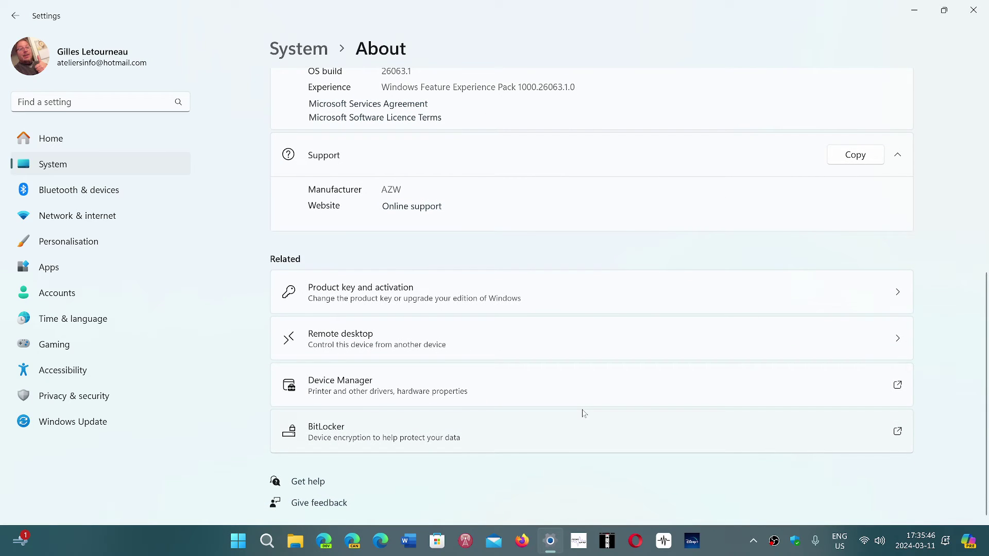
scroll(593, 407, "up", 6)
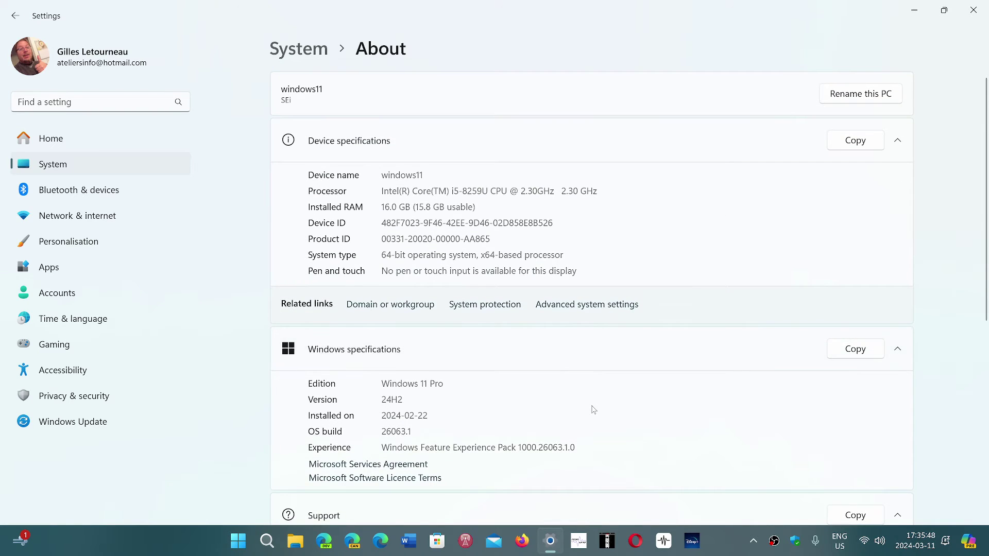
scroll(593, 410, "down", 6)
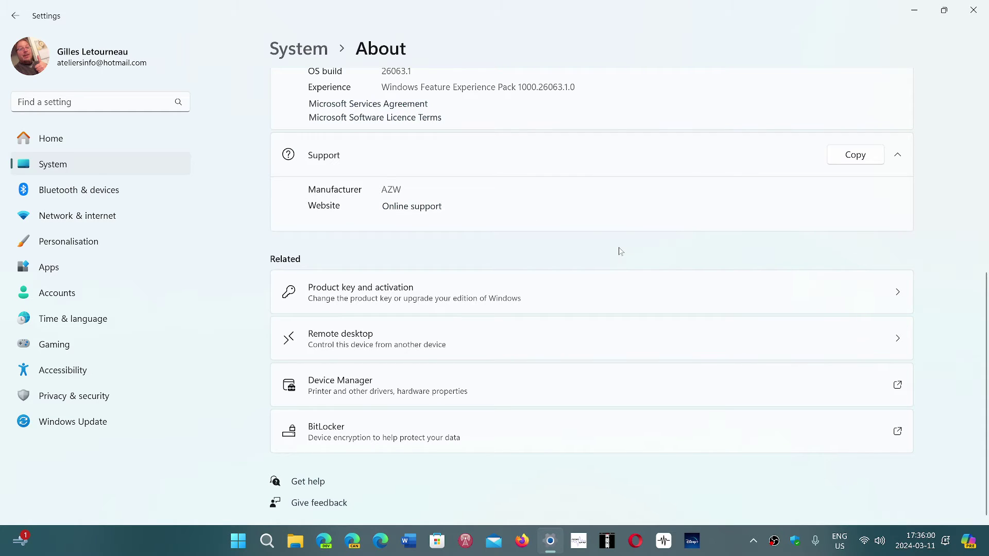
scroll(621, 251, "up", 6)
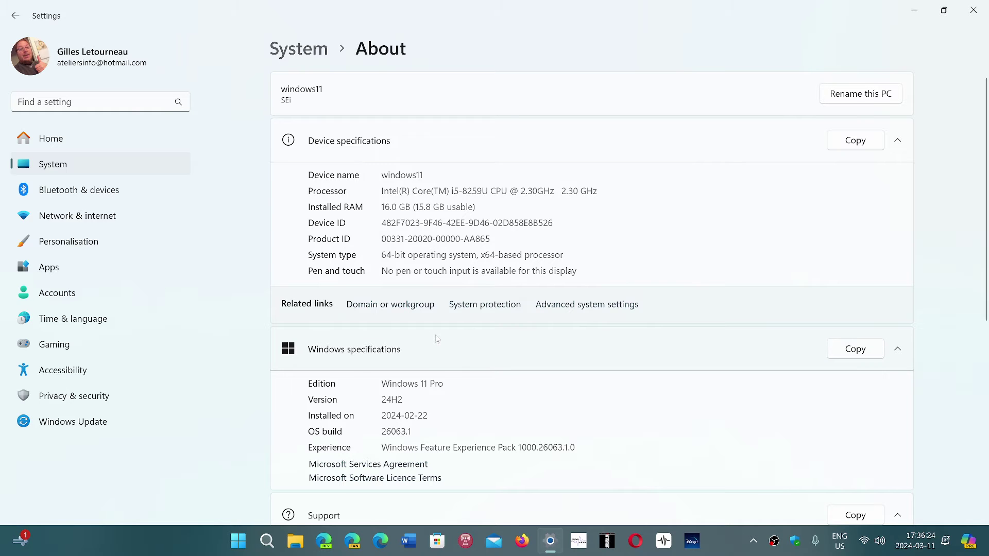
left_click(976, 8)
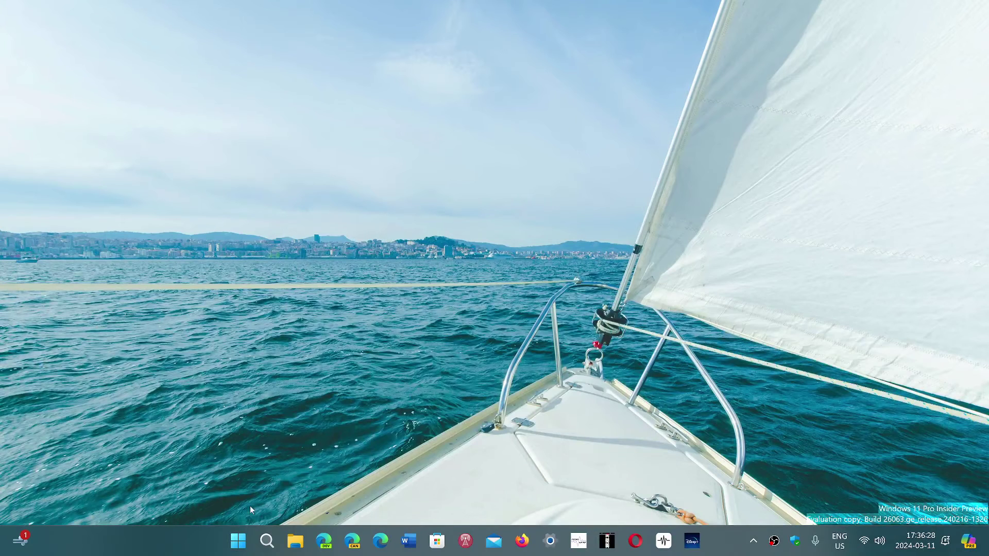
- Relaunch Task Manager from the quick-link menu and show its Performance view
right_click(238, 541)
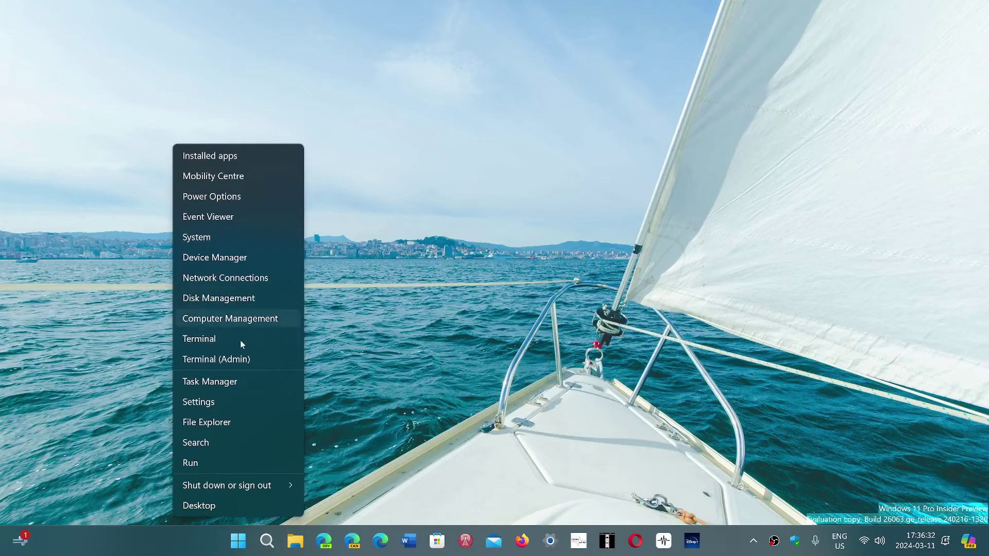
left_click(243, 381)
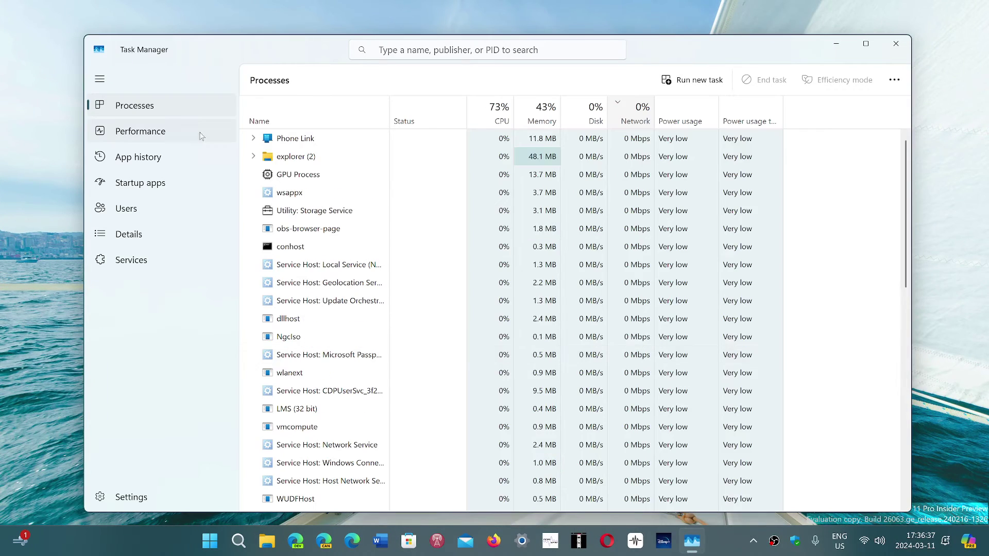
left_click(181, 135)
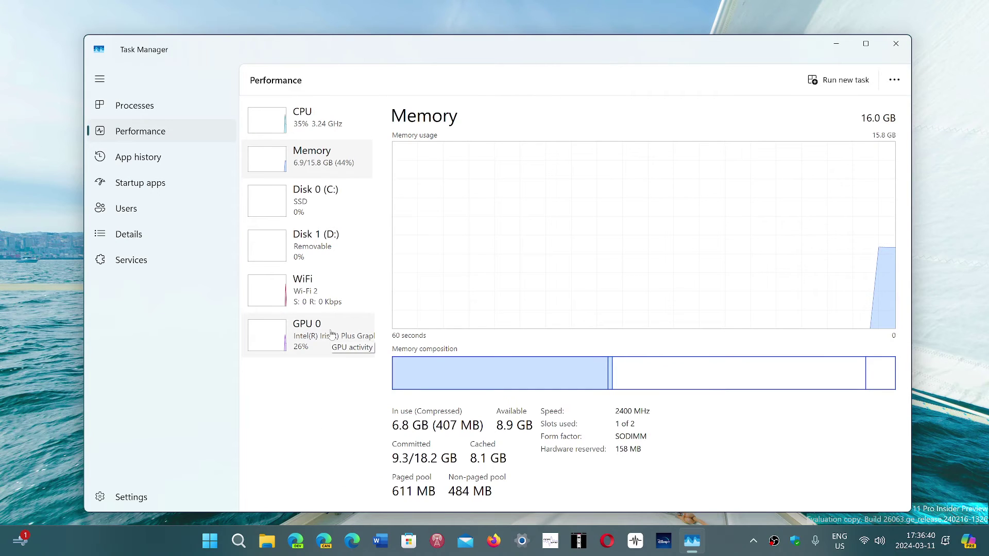
- Stretch the compact summary view to full height and width, then show Disk 1 (D:) details
left_click(338, 340)
double_click(335, 337)
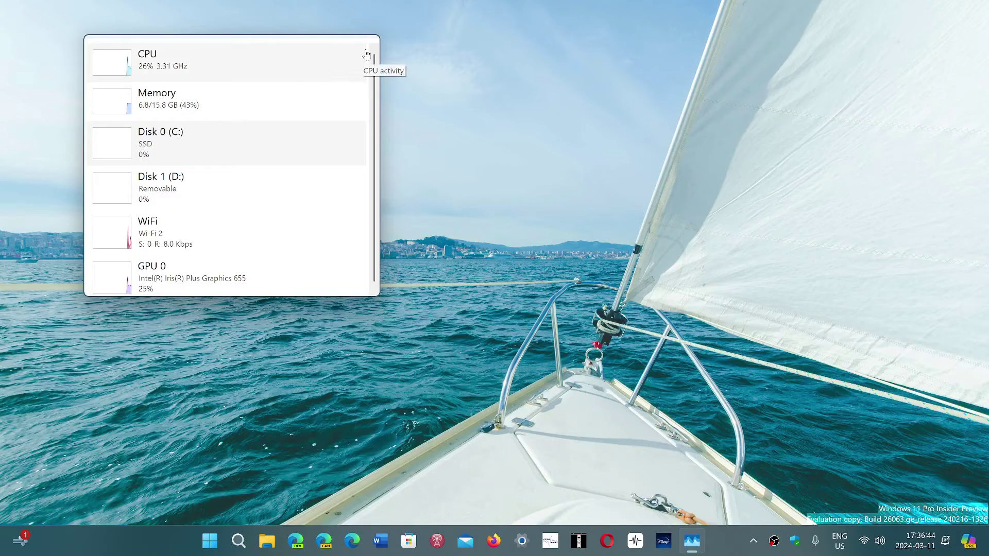
key("super+shift+Up")
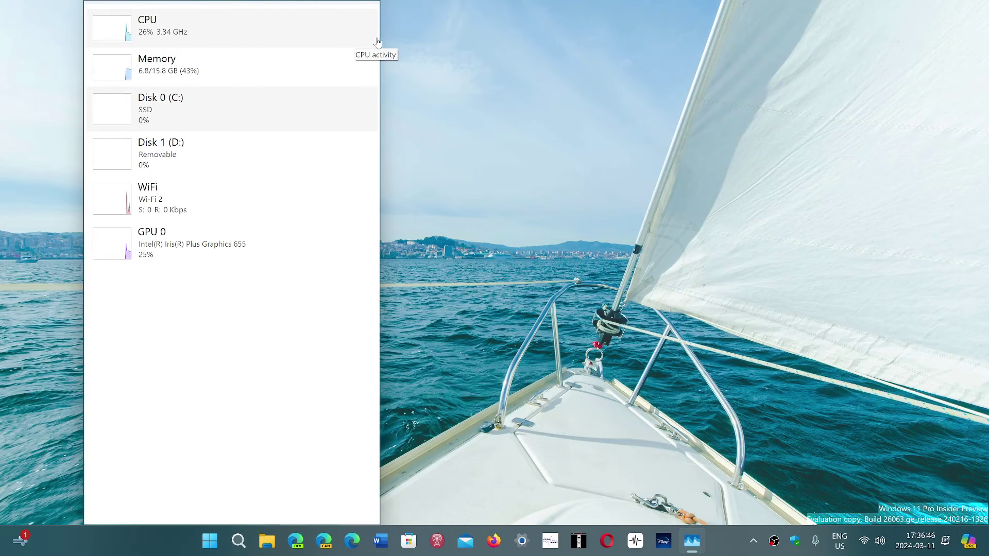
left_click_drag(380, 107, 873, 108)
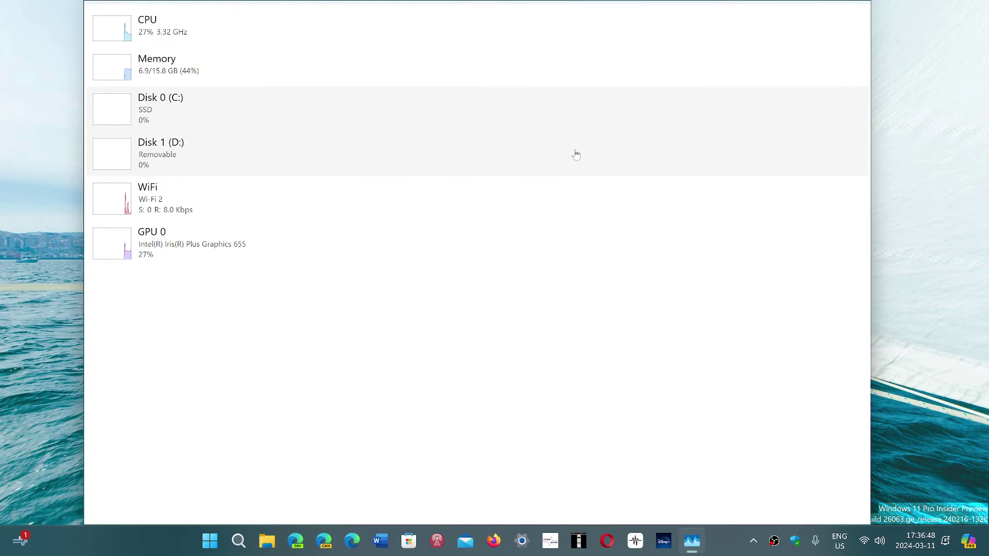
double_click(574, 152)
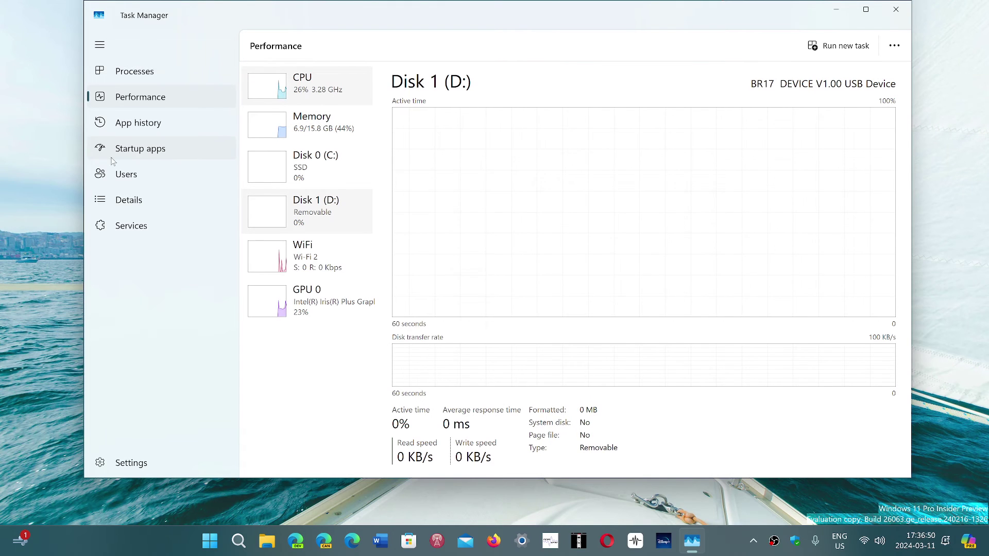
- Show GPU 0 (Intel Iris Plus Graphics 655) details with Task Manager maximised
left_click(322, 297)
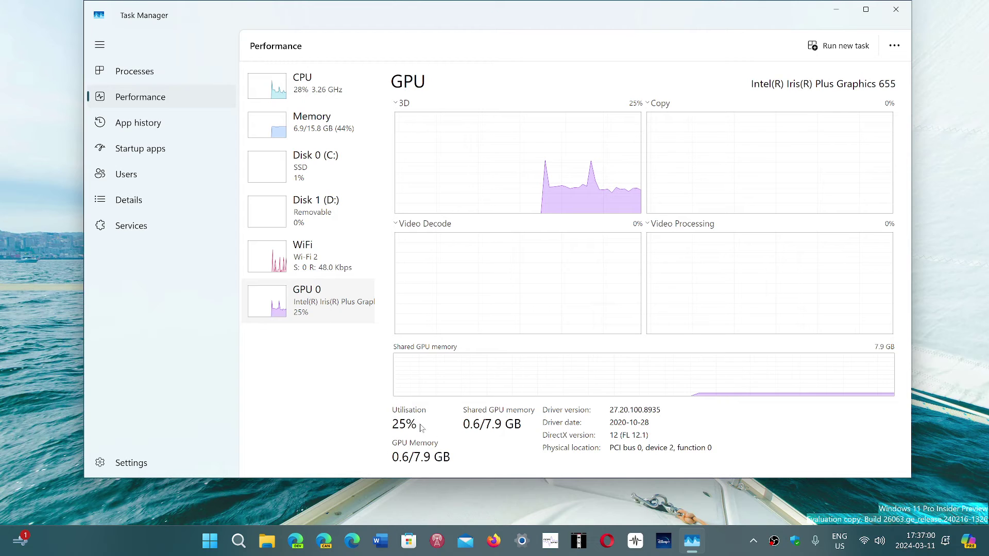
left_click(866, 9)
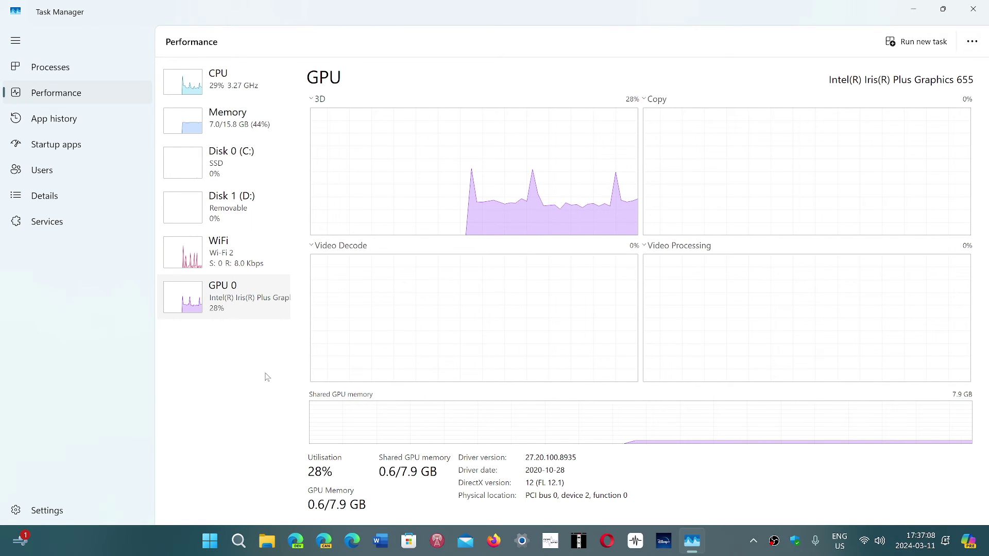
left_click(225, 248)
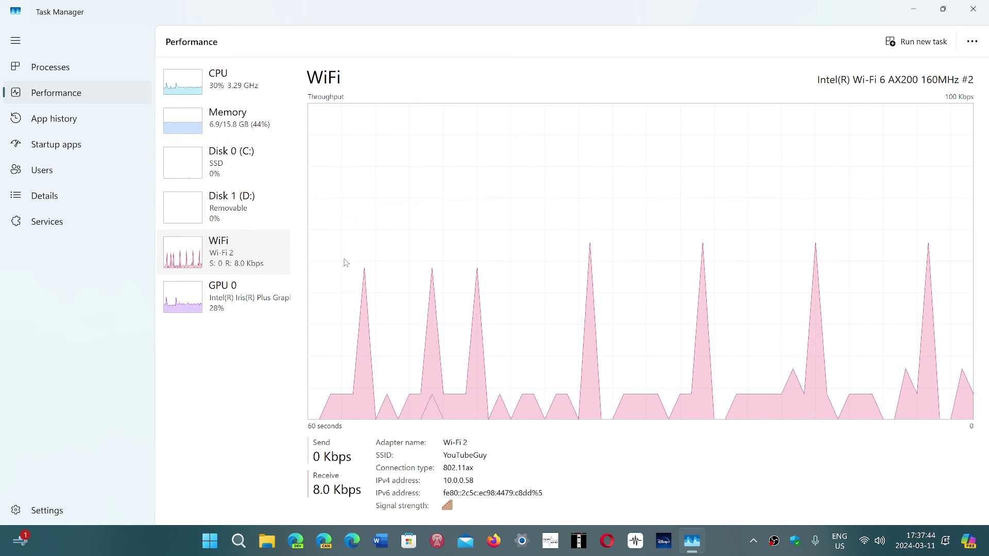
left_click(227, 298)
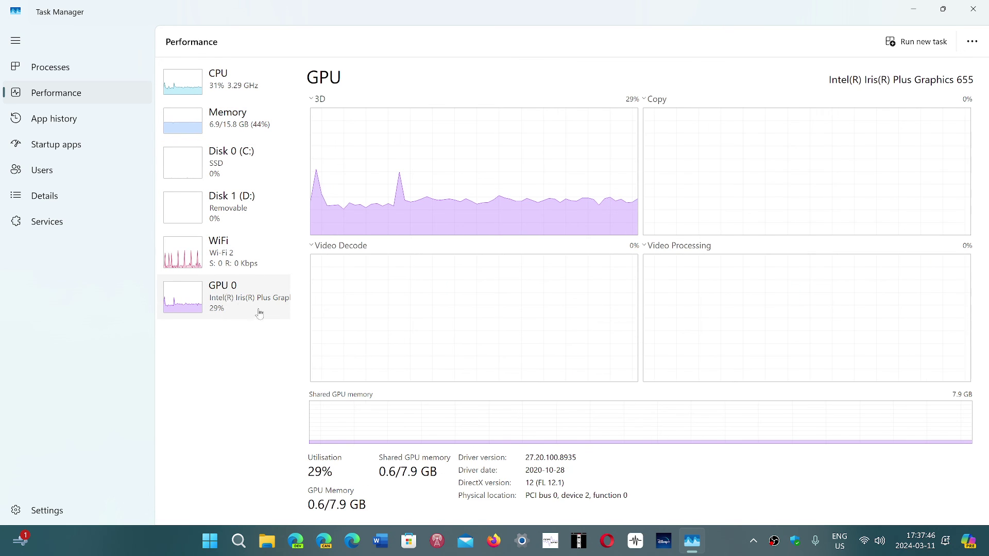
- Close Task Manager, reopen the About specifications via Start's System link, then close Settings
left_click(973, 8)
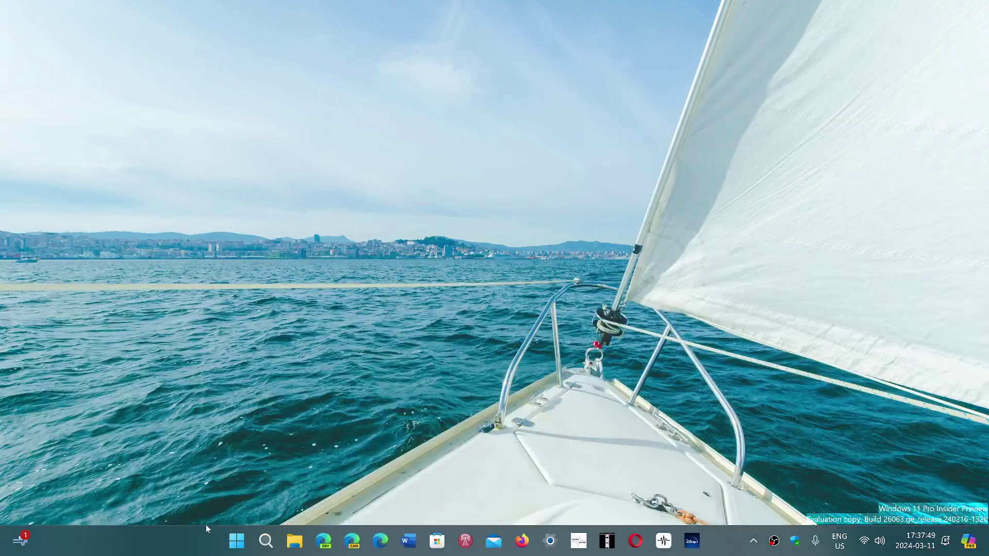
right_click(237, 541)
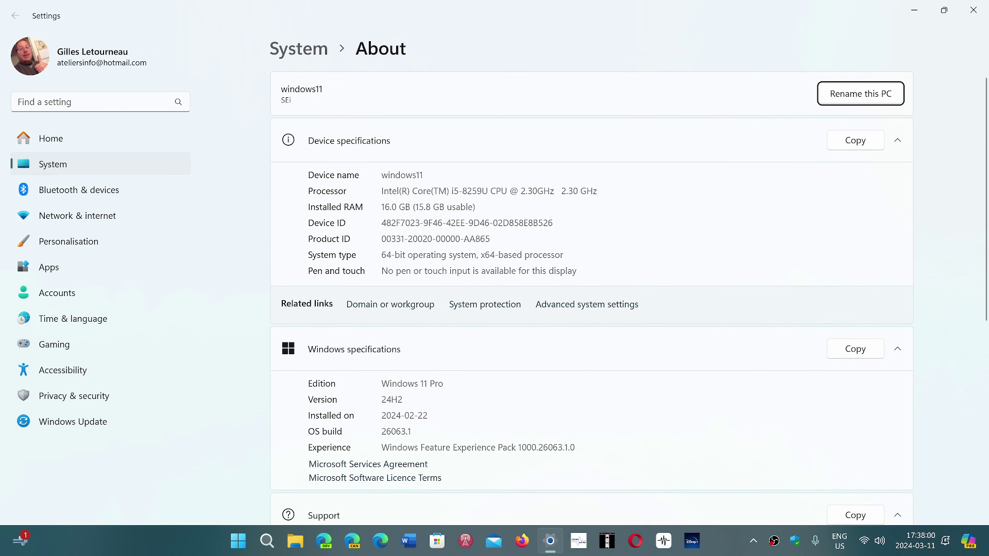
left_click(974, 10)
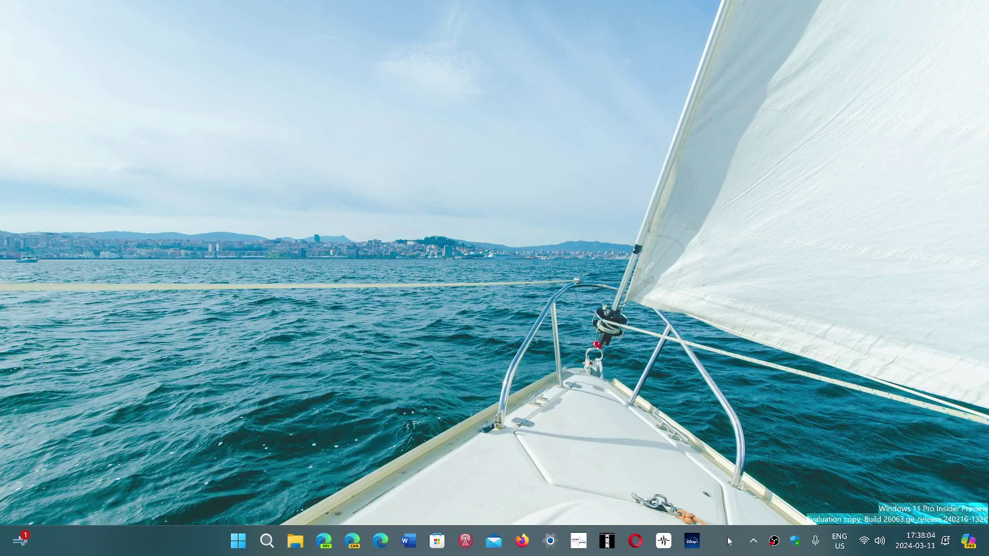